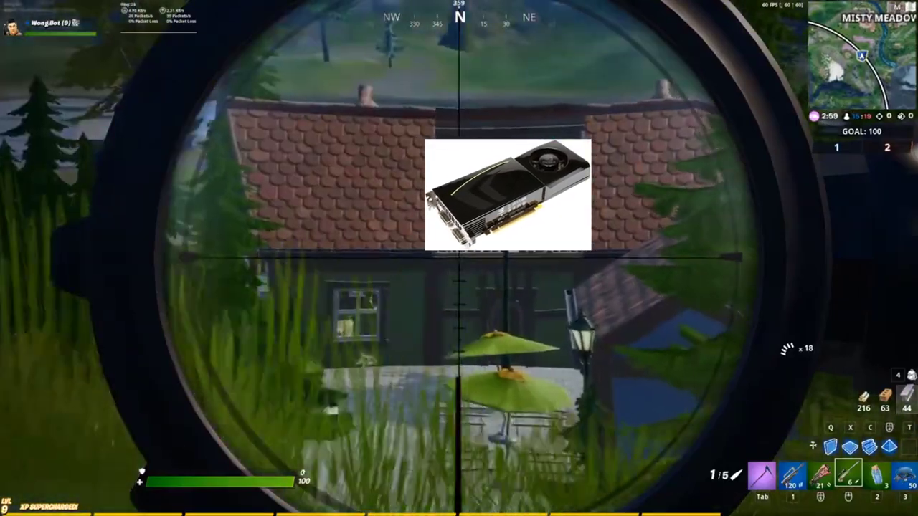
right_click(459, 258)
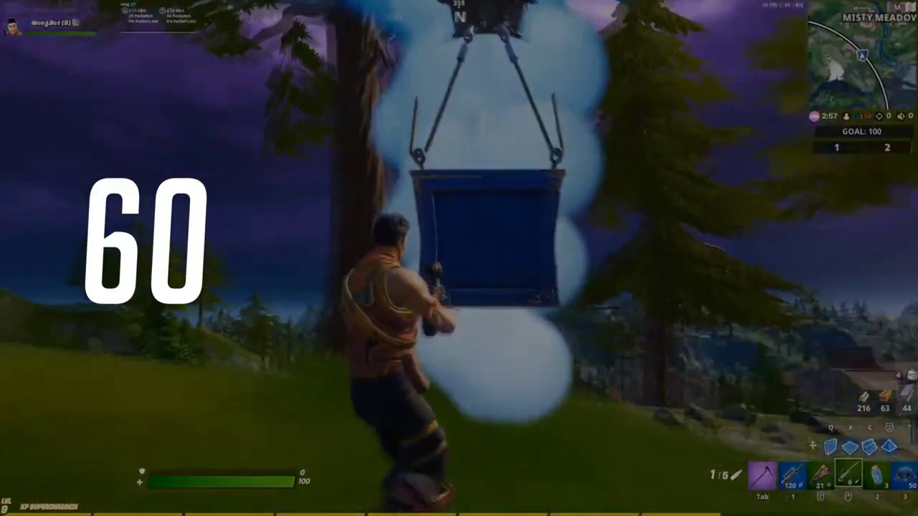
key("q")
key("Tab")
key("shift")
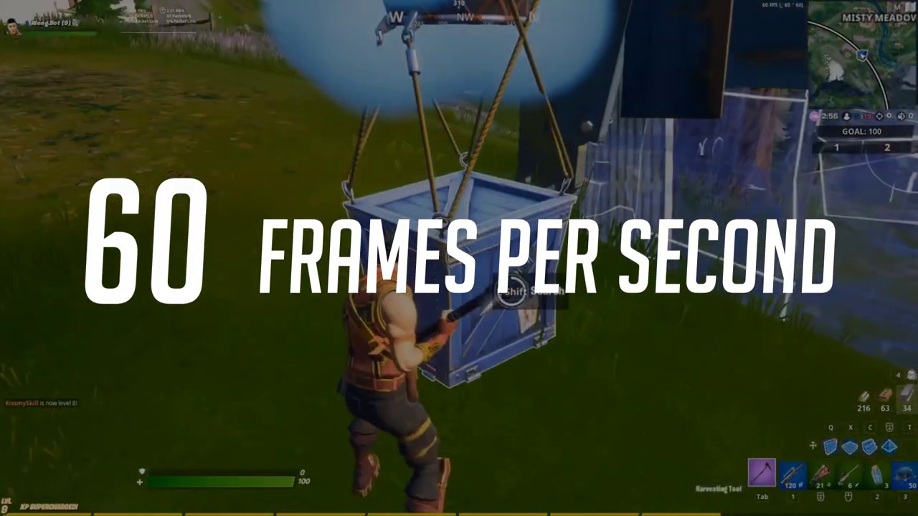
key("w")
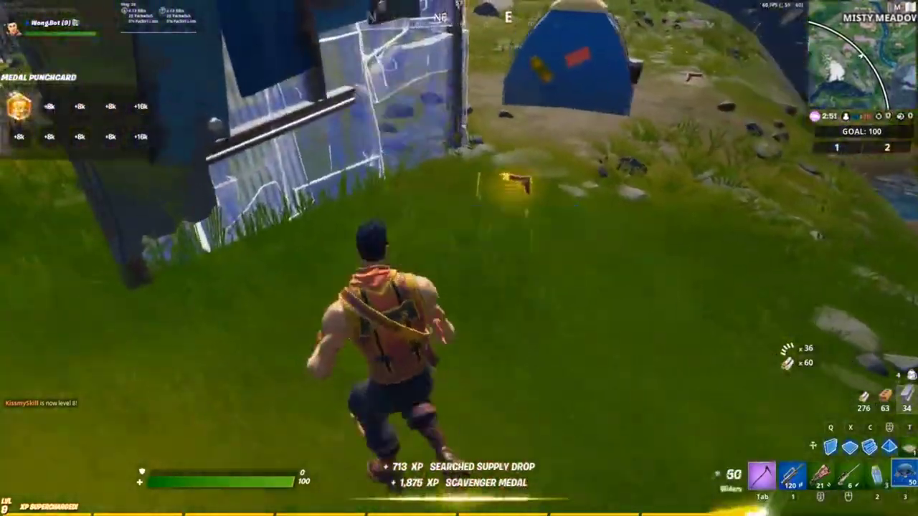
key("q")
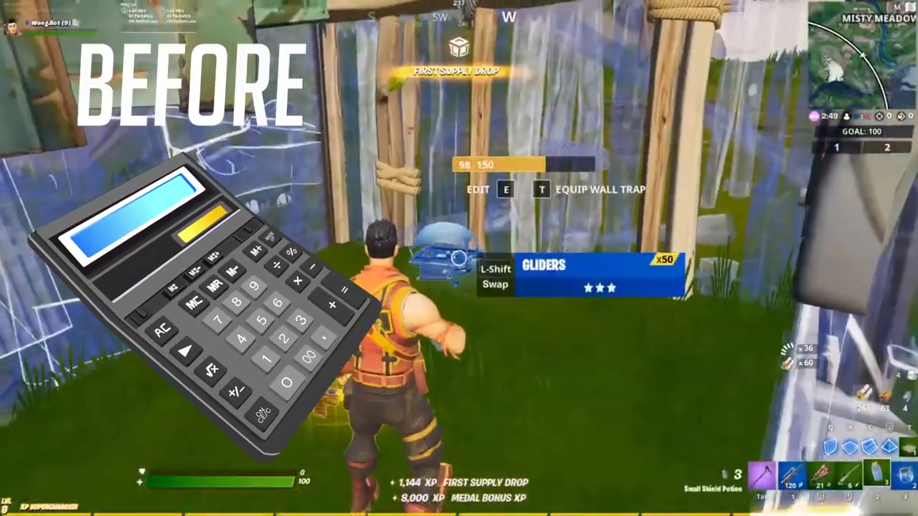
key("6")
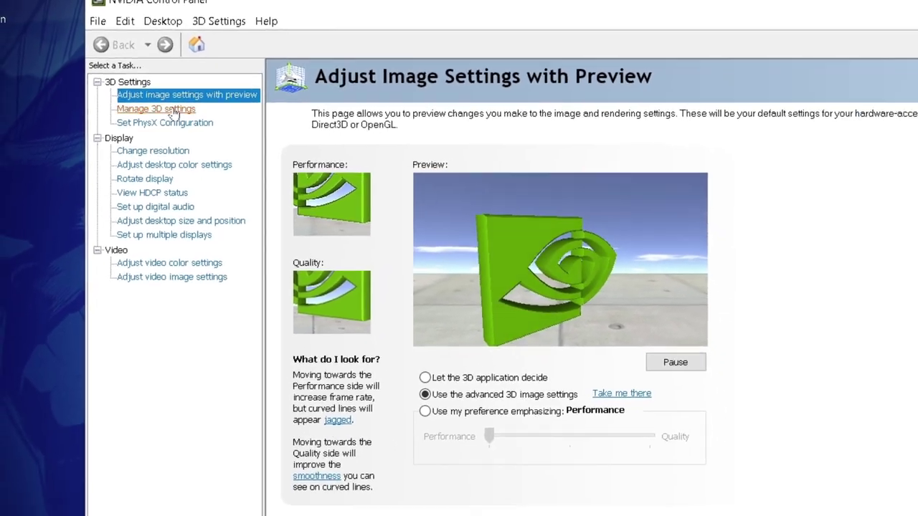
Step: Open the global 3D settings and set Image Sharpening to On with sharpen 0.50, ignore film grain 0.17 and GPU Scaling enabled
left_click(190, 169)
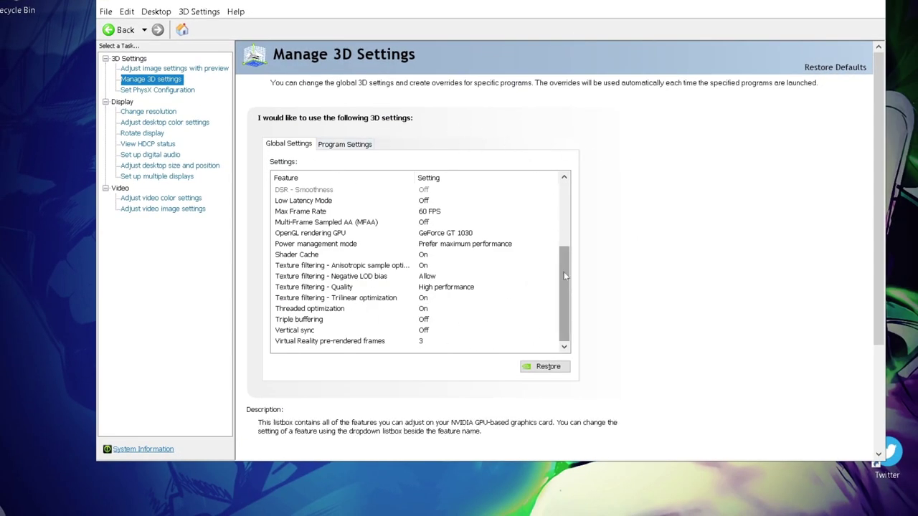
left_click_drag(565, 276, 562, 155)
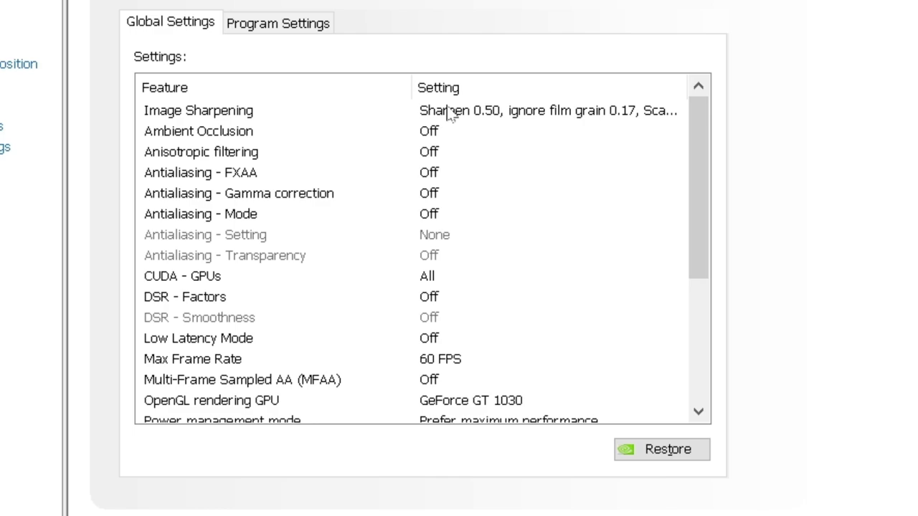
left_click(448, 113)
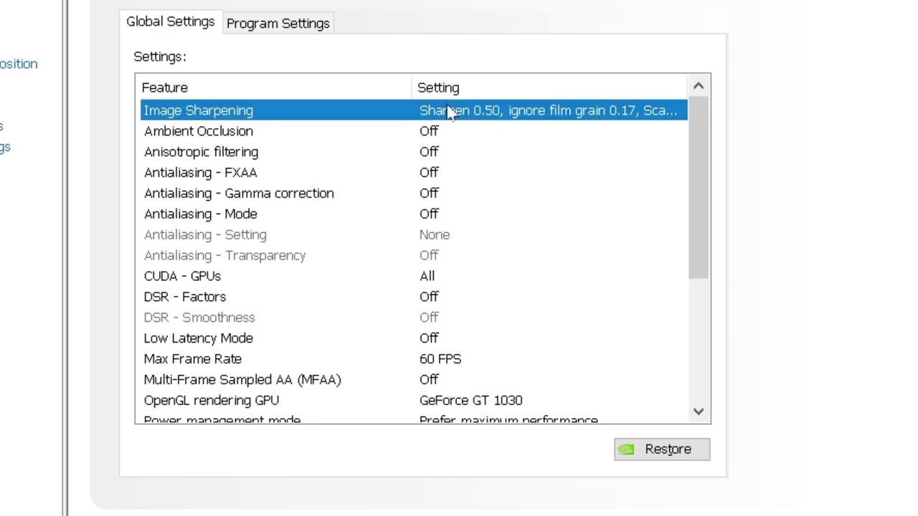
left_click(495, 112)
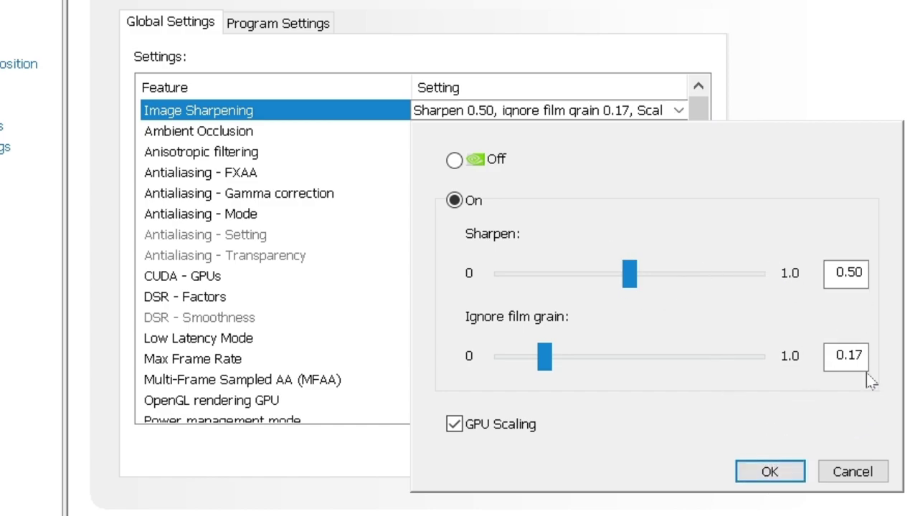
left_click(764, 472)
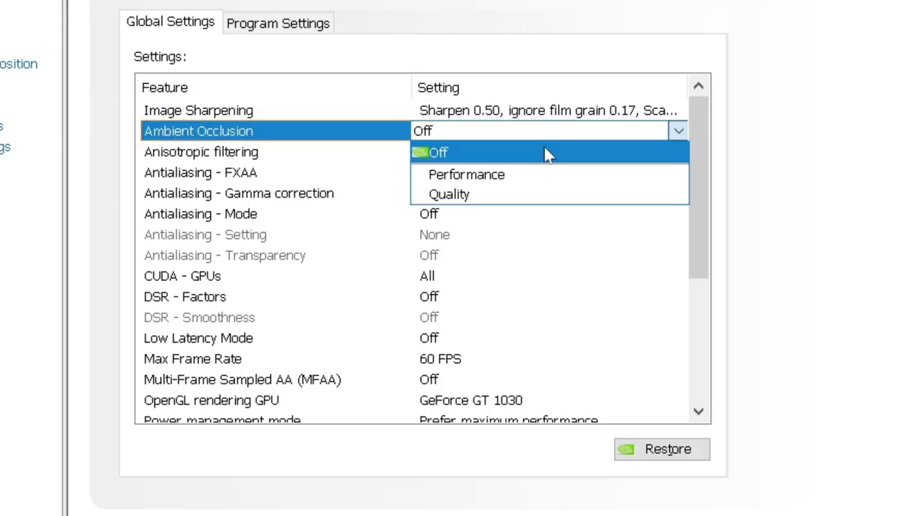
Step: Set Ambient Occlusion to Off and accept the GeForce GT 1030 as the GPU used for CUDA
left_click(545, 151)
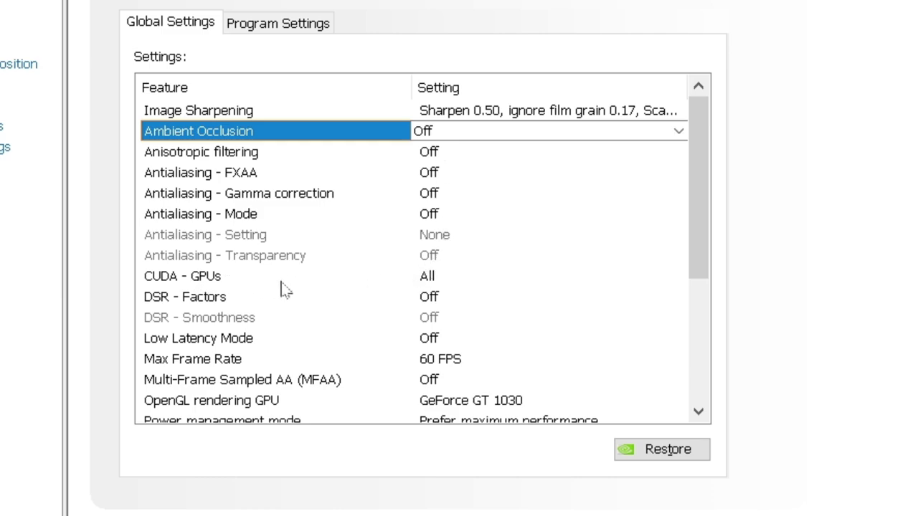
left_click(434, 277)
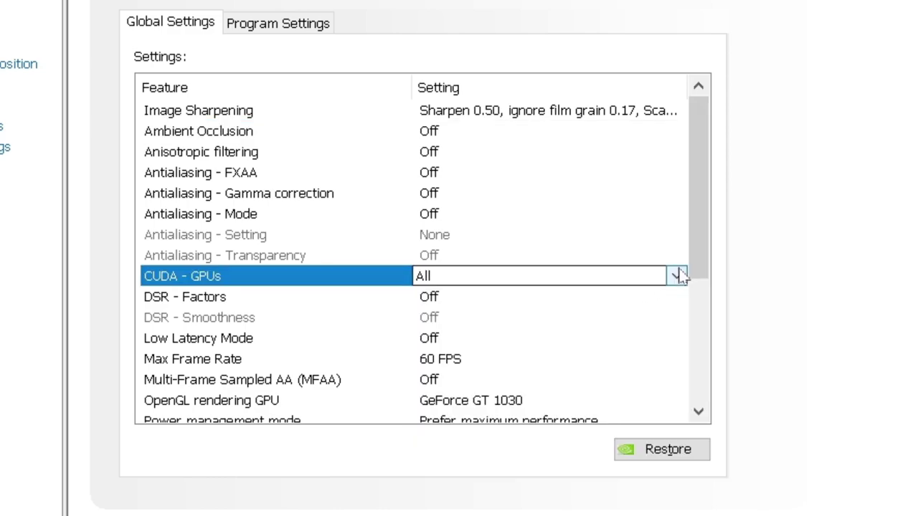
left_click(676, 275)
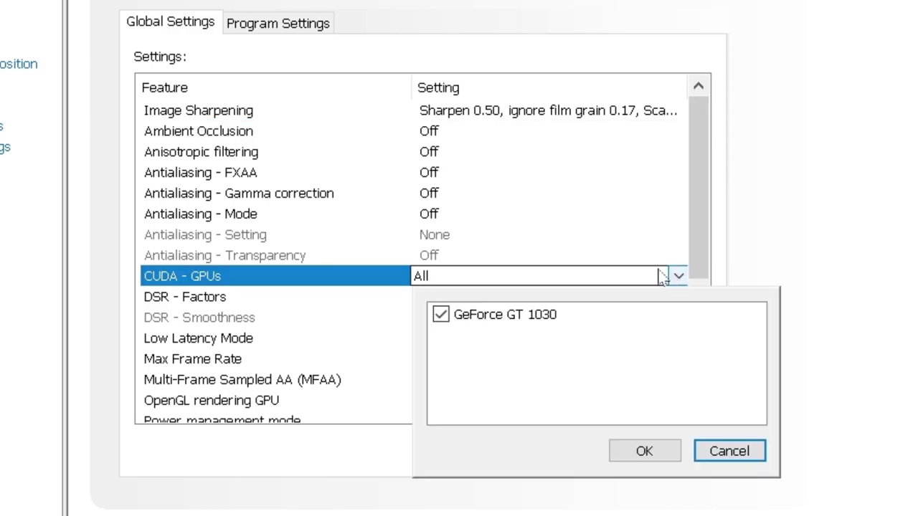
left_click(646, 449)
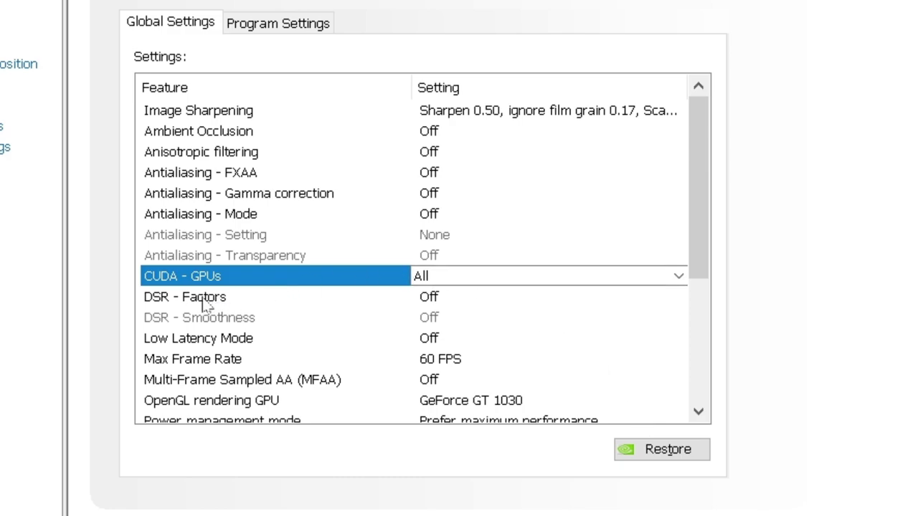
Step: Check the Max Frame Rate limit options in the global settings and close them without making a change
scroll(275, 177, "down", 2)
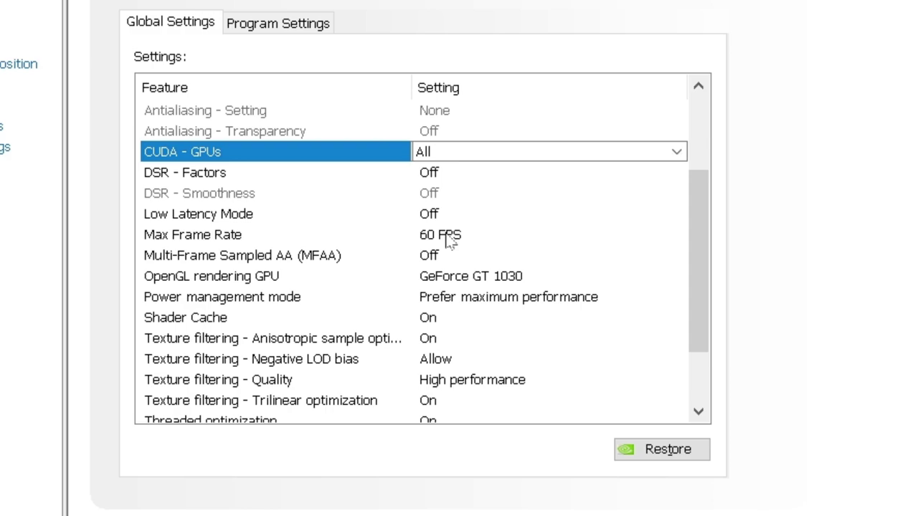
left_click(545, 235)
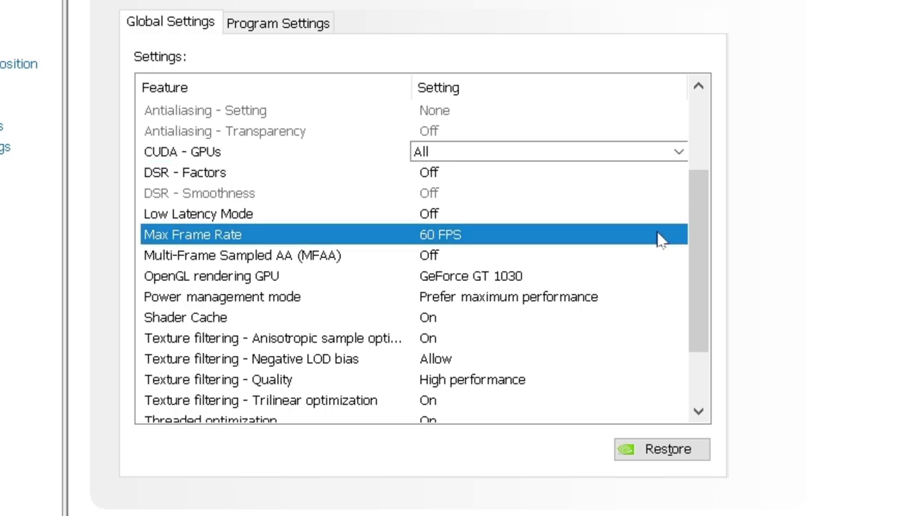
left_click(680, 241)
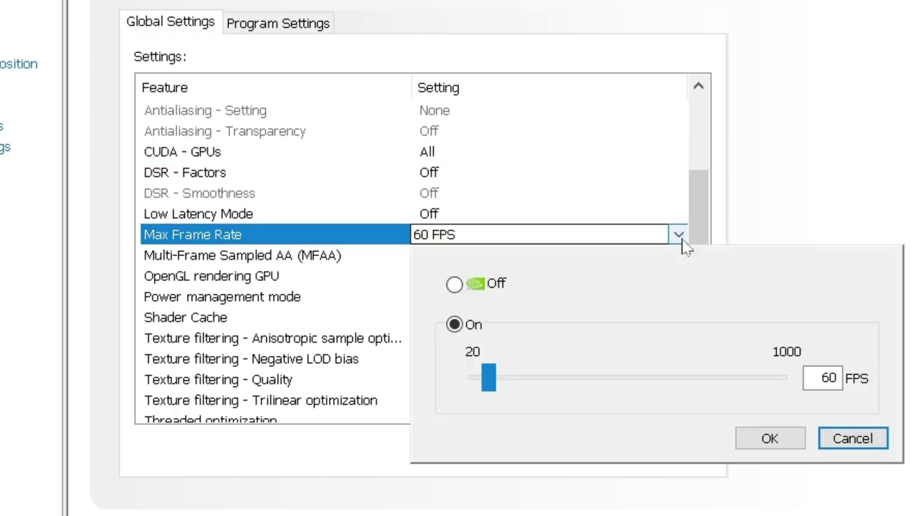
left_click(801, 143)
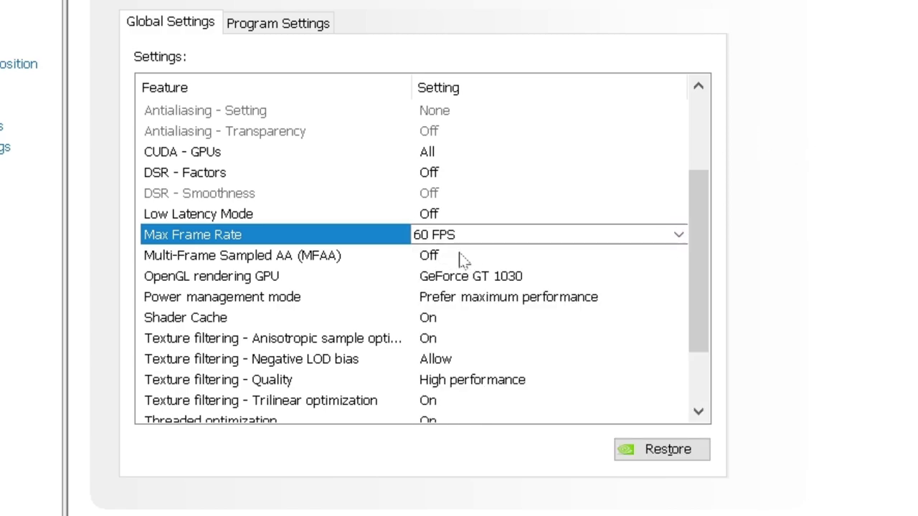
Step: Set Multi-Frame Sampled AA (MFAA) to Off in the global 3D settings
left_click(242, 261)
left_click(449, 257)
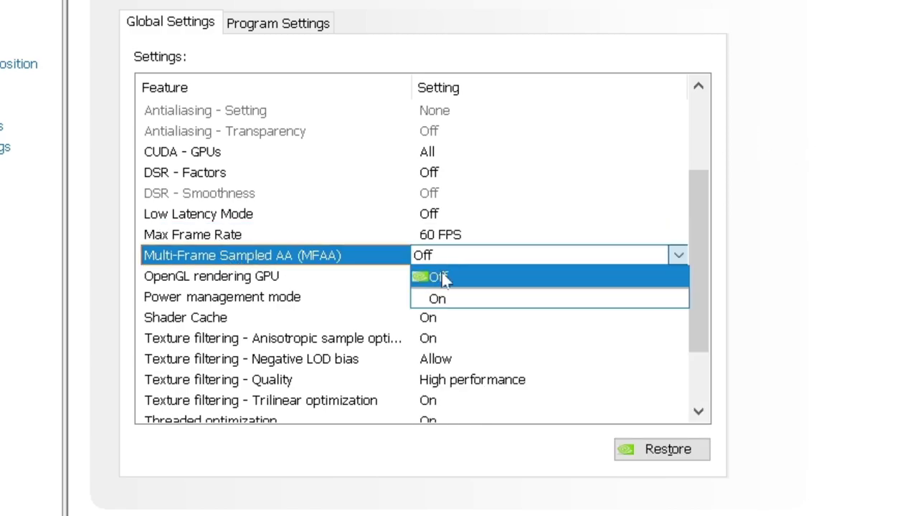
left_click(442, 280)
Step: Set the Power management mode to Prefer maximum performance in the global 3D settings
scroll(200, 281, "down", 1)
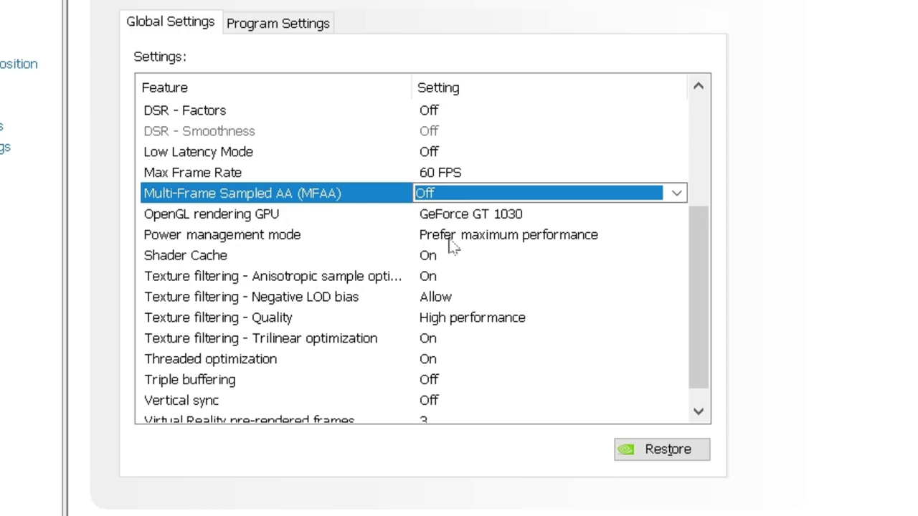
left_click(601, 240)
left_click(674, 243)
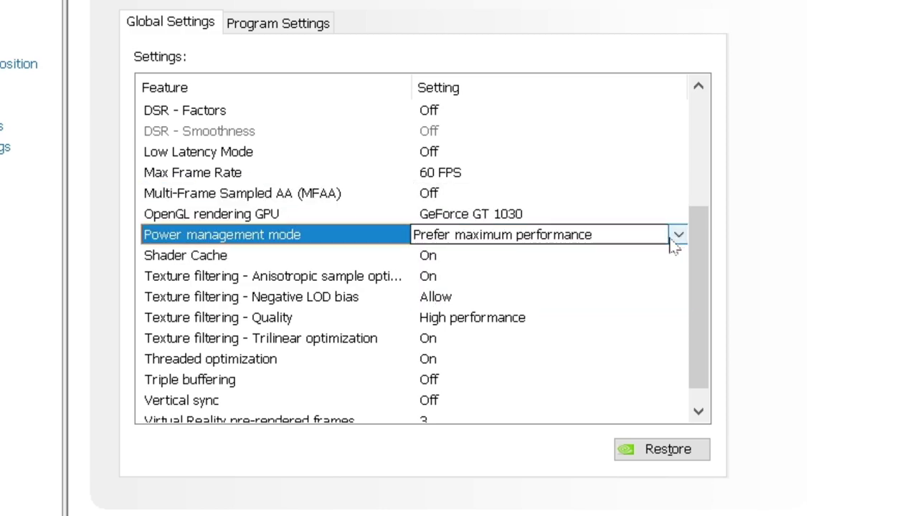
left_click(674, 244)
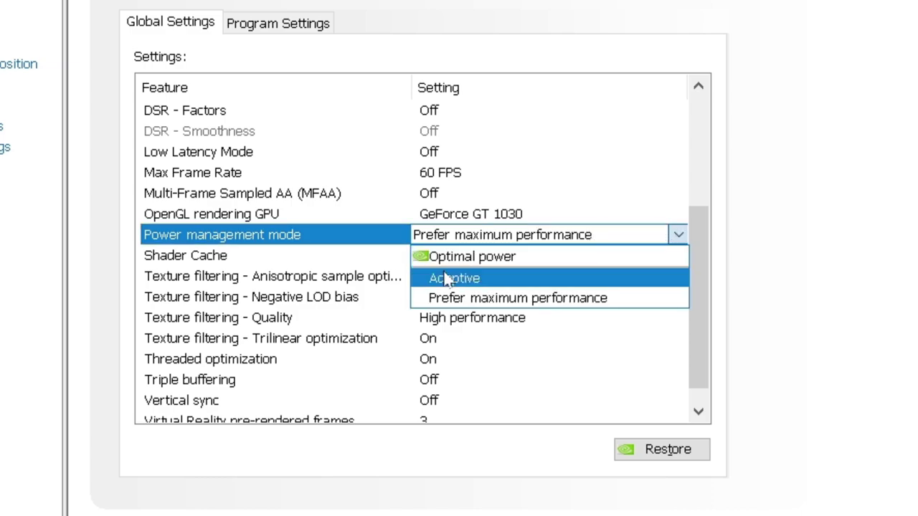
left_click(447, 298)
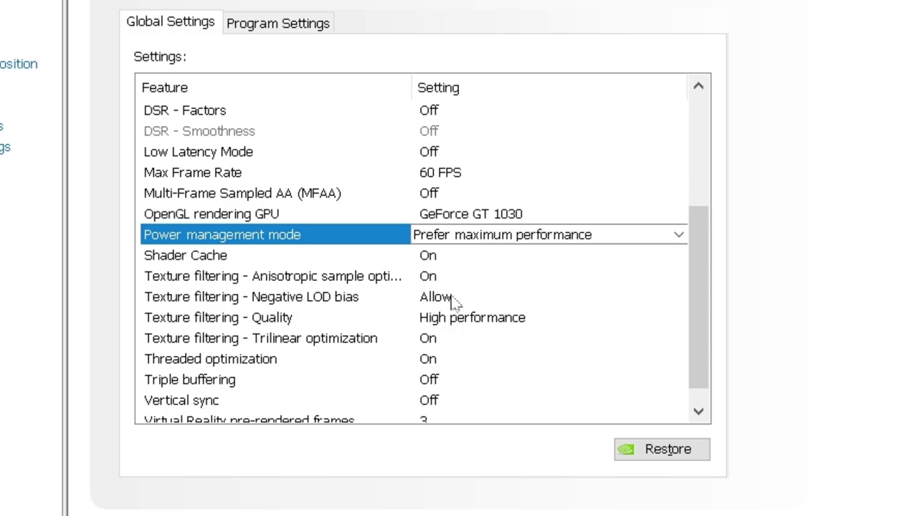
Step: Set Texture filtering - Quality to High performance and review the remaining settings through Virtual Reality pre-rendered frames
left_click(553, 318)
left_click(676, 322)
left_click(678, 321)
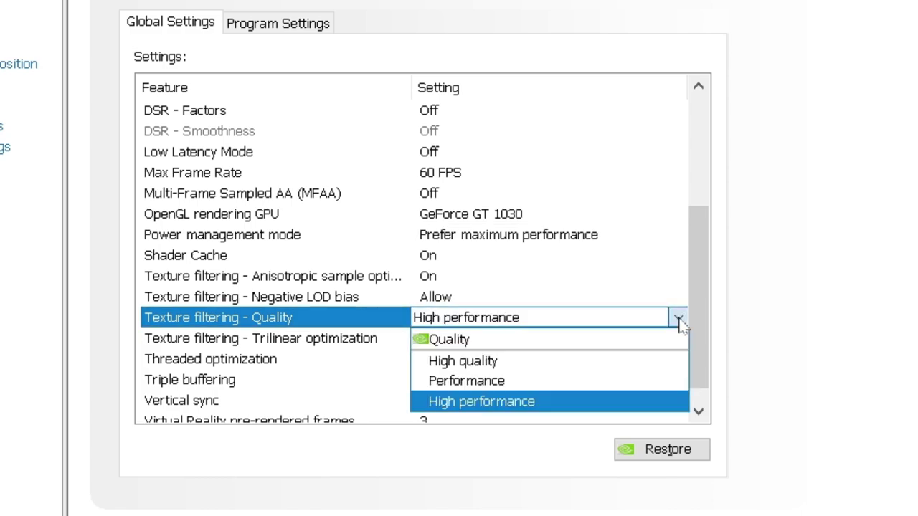
left_click(495, 402)
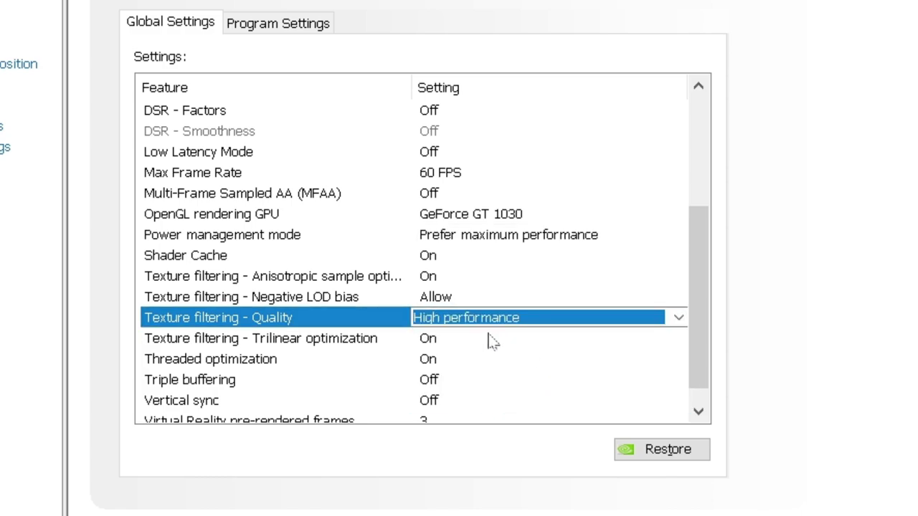
scroll(702, 273, "down", 1)
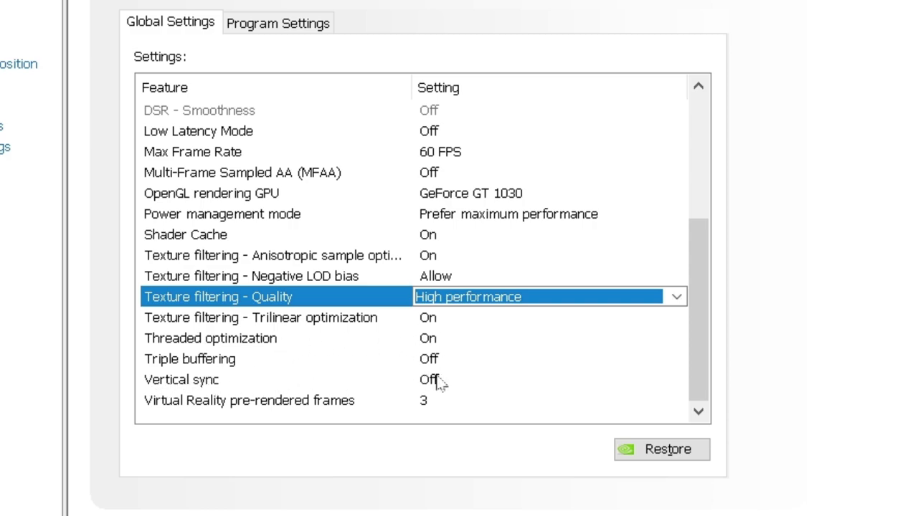
scroll(810, 205, "down", 2)
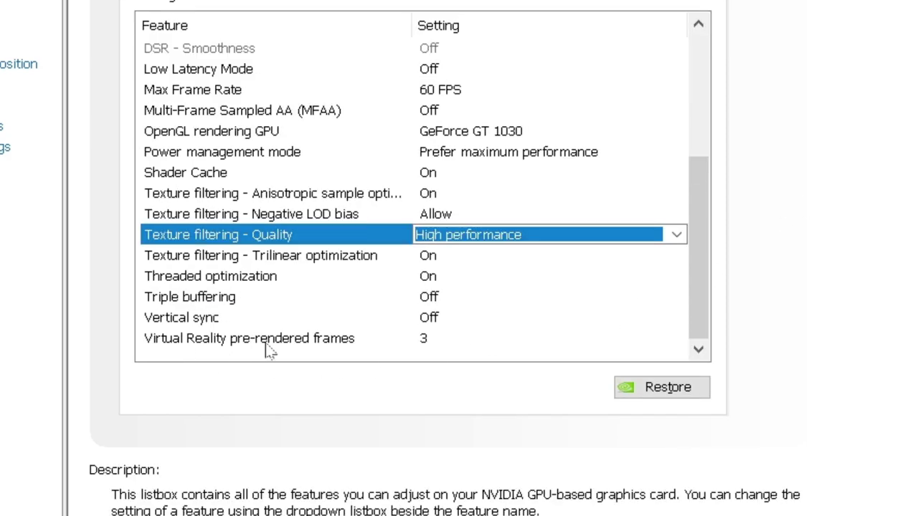